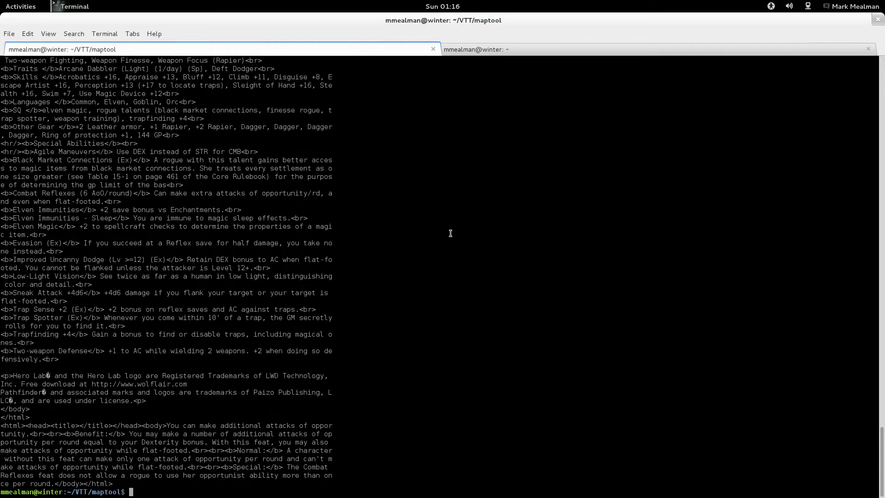
- Launch MapTool with ./Launch\ MapTool.sh and load the recent campaign Default.cmpgn
{"action": "type", "text": "./Launch\\ MapTool.sh"}
{"action": "key", "text": "Return"}
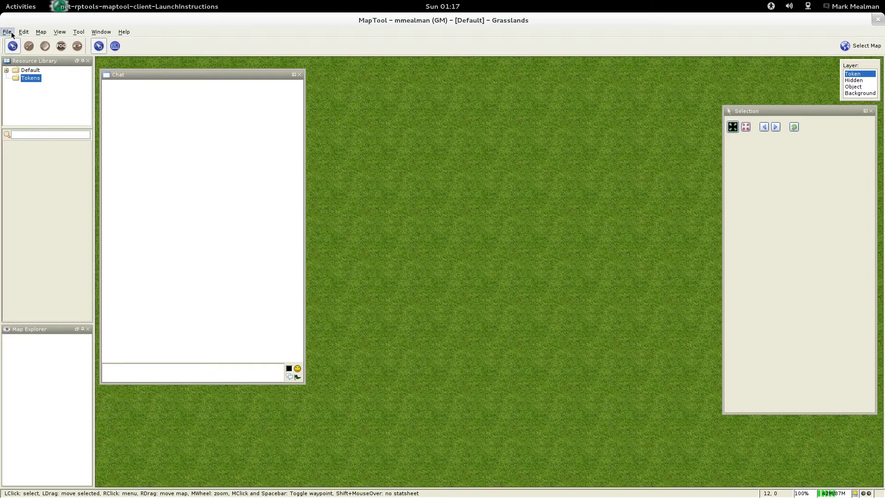
{"action": "left_click", "coordinate": [11, 33]}
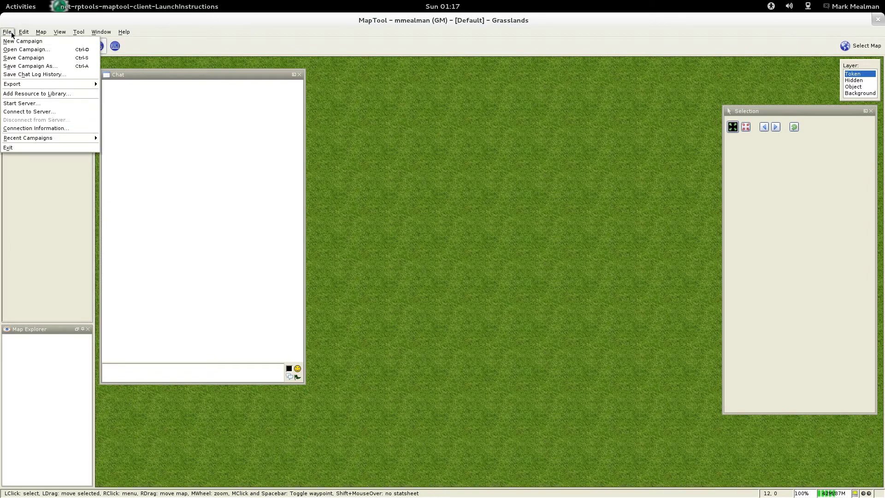
{"action": "mouse_move", "coordinate": [61, 137]}
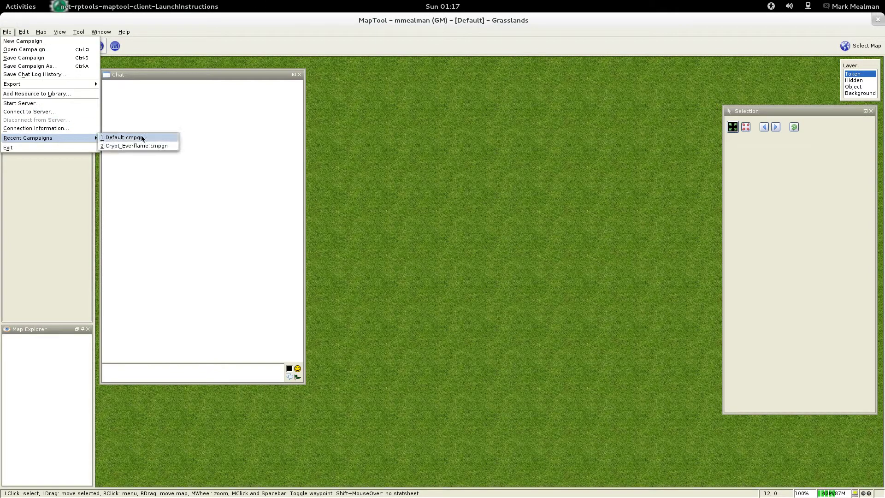
{"action": "left_click", "coordinate": [141, 139]}
- Open the campaign properties and examine the property list of the Basic token type, including HP and Elevation
{"action": "left_click", "coordinate": [27, 33]}
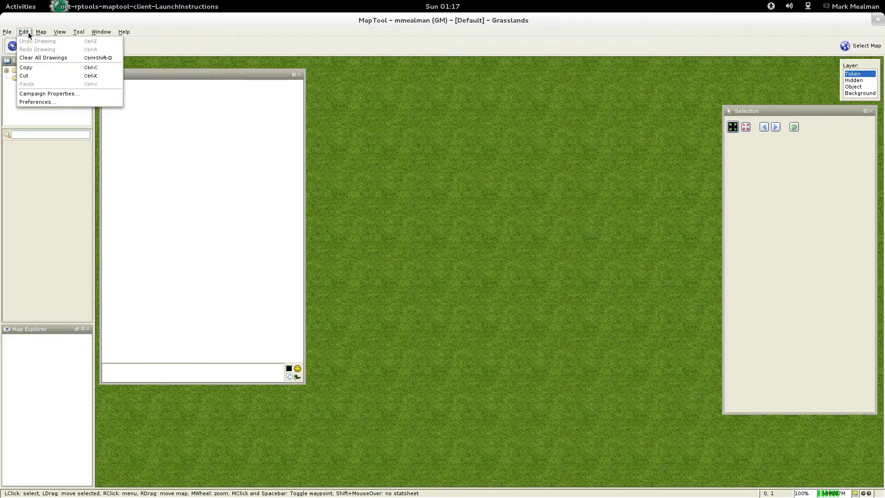
{"action": "left_click", "coordinate": [54, 93]}
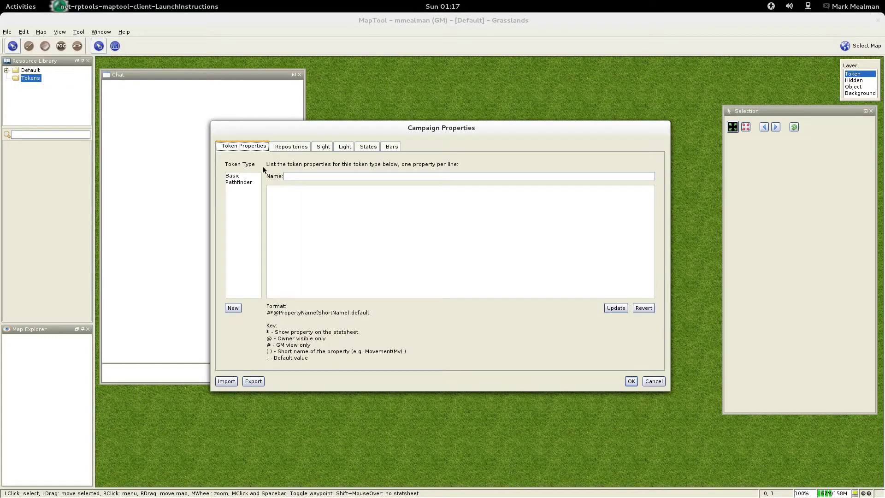
{"action": "left_click", "coordinate": [232, 176]}
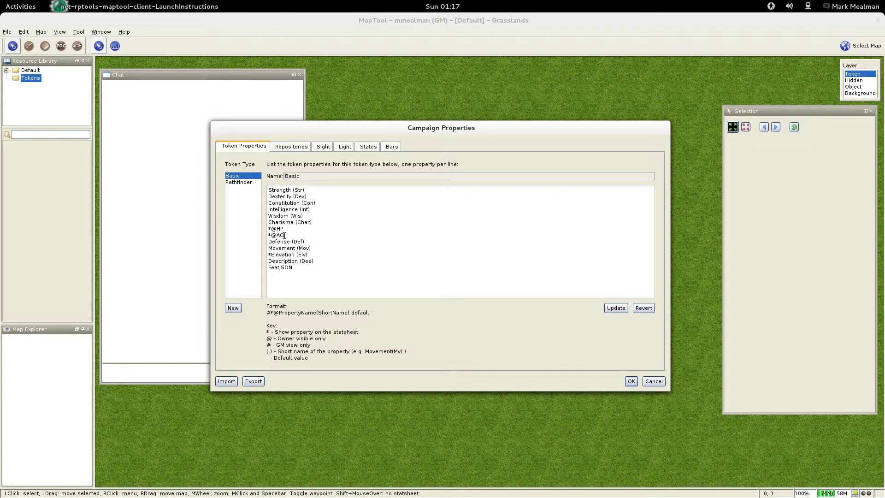
{"action": "double_click", "coordinate": [285, 255]}
{"action": "left_click", "coordinate": [279, 229]}
{"action": "left_click", "coordinate": [287, 229]}
- Examine the Pathfinder token type's properties, including the HP, AC, CMD and Speed entries, and close the campaign properties
{"action": "left_click", "coordinate": [252, 182]}
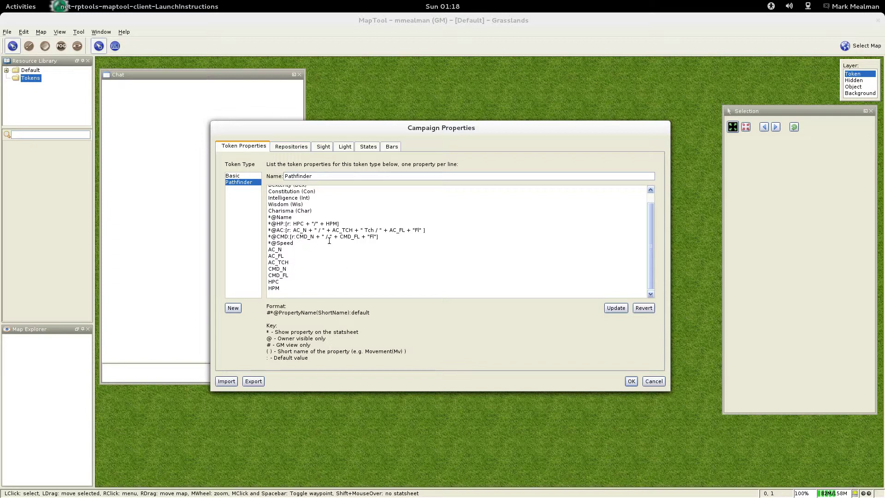
{"action": "scroll", "coordinate": [329, 249], "scroll_direction": "up", "scroll_amount": 1}
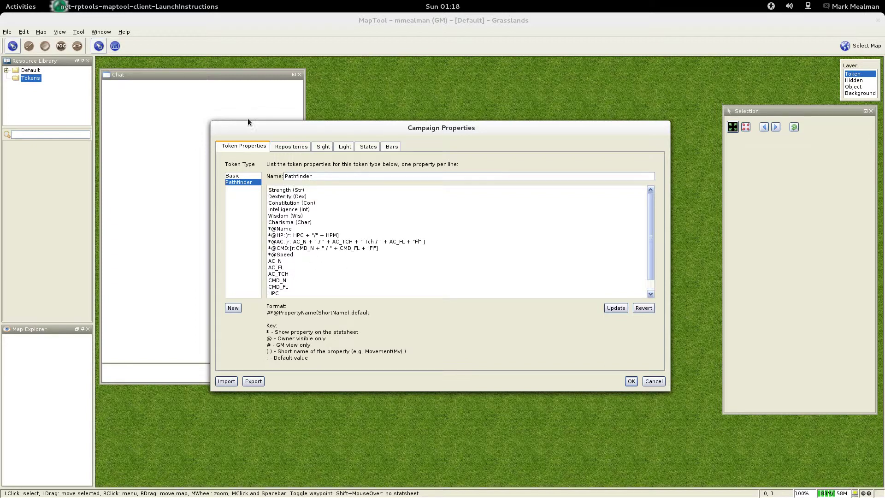
{"action": "scroll", "coordinate": [322, 264], "scroll_direction": "down", "scroll_amount": 1}
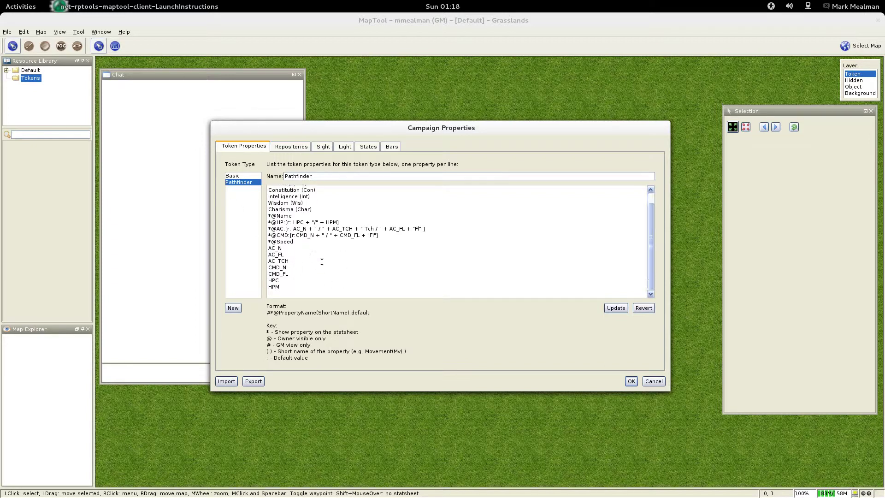
{"action": "scroll", "coordinate": [321, 262], "scroll_direction": "up", "scroll_amount": 1}
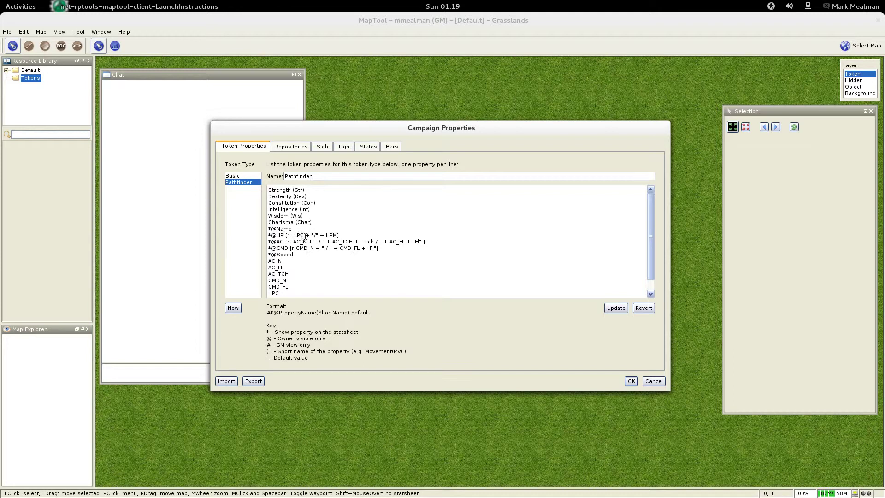
{"action": "type", "text": ":"}
{"action": "double_click", "coordinate": [305, 248]}
{"action": "left_click", "coordinate": [352, 249]}
{"action": "scroll", "coordinate": [290, 262], "scroll_direction": "down", "scroll_amount": 2}
{"action": "scroll", "coordinate": [289, 264], "scroll_direction": "up", "scroll_amount": 2}
{"action": "left_click_drag", "start_coordinate": [276, 257], "coordinate": [294, 256]}
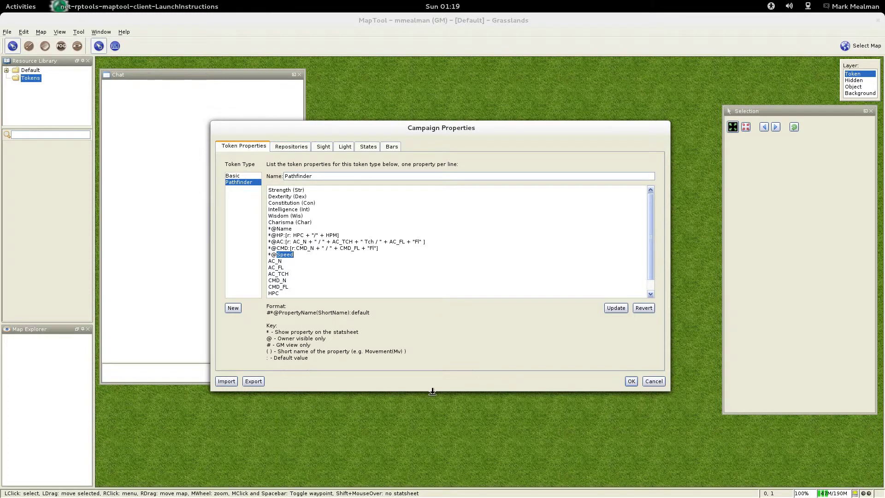
{"action": "left_click", "coordinate": [631, 381]}
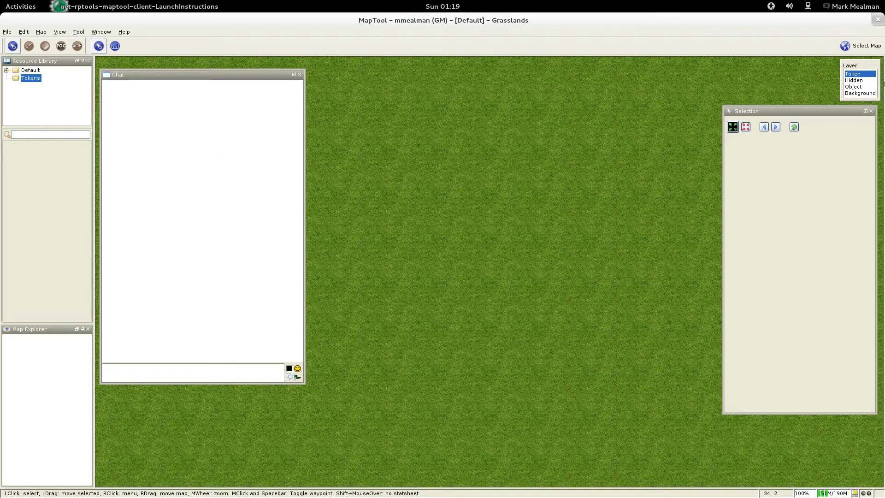
- Exit MapTool, switch to the file manager's example folder and start hl2mt
{"action": "left_click", "coordinate": [877, 19]}
{"action": "left_click", "coordinate": [460, 280]}
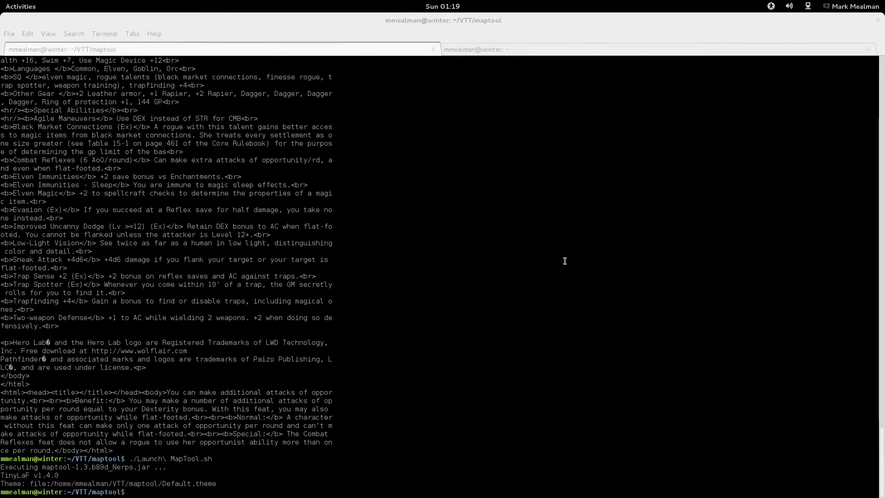
{"action": "key", "text": "alt+Tab"}
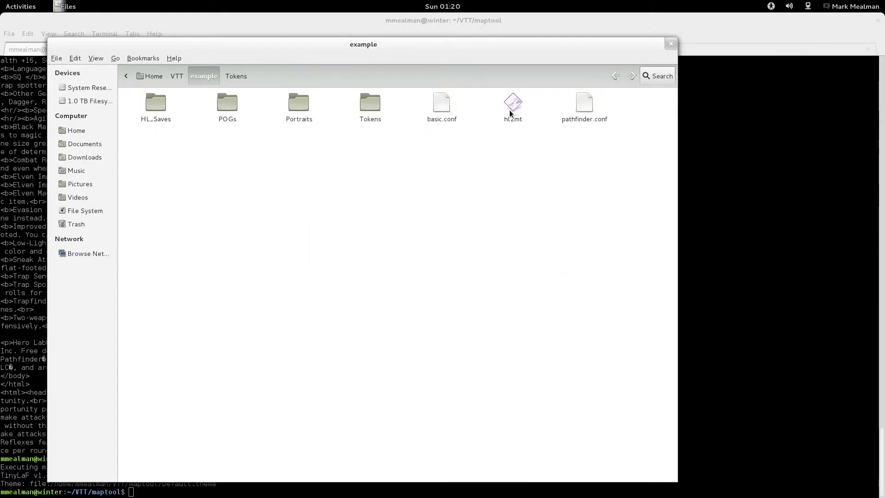
{"action": "left_click", "coordinate": [518, 108]}
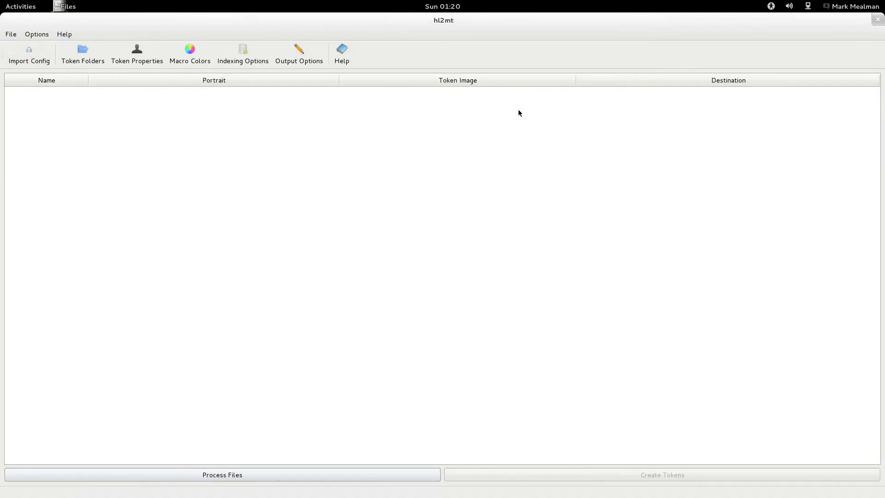
{"action": "left_click", "coordinate": [142, 57]}
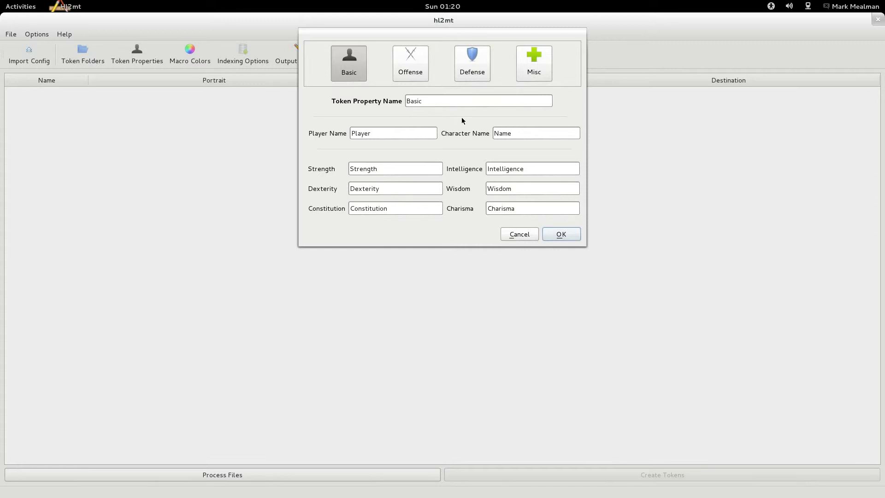
{"action": "double_click", "coordinate": [442, 99]}
{"action": "type", "text": "Path"}
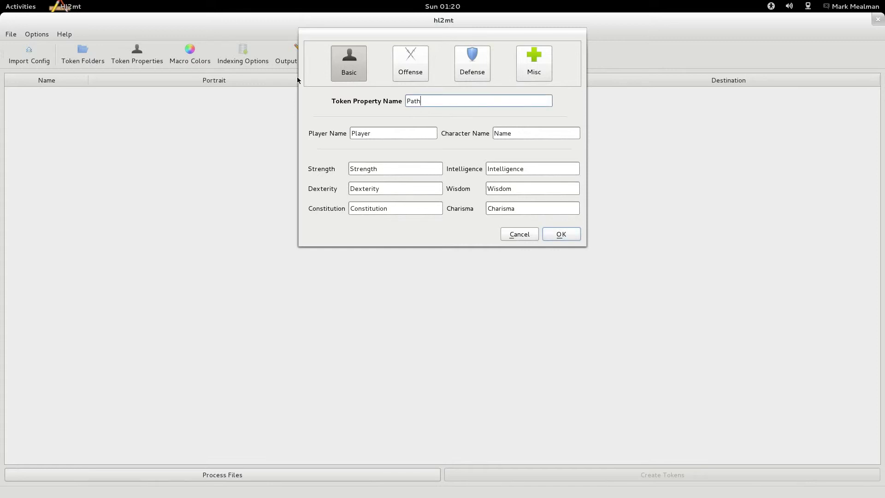
{"action": "type", "text": "finder"}
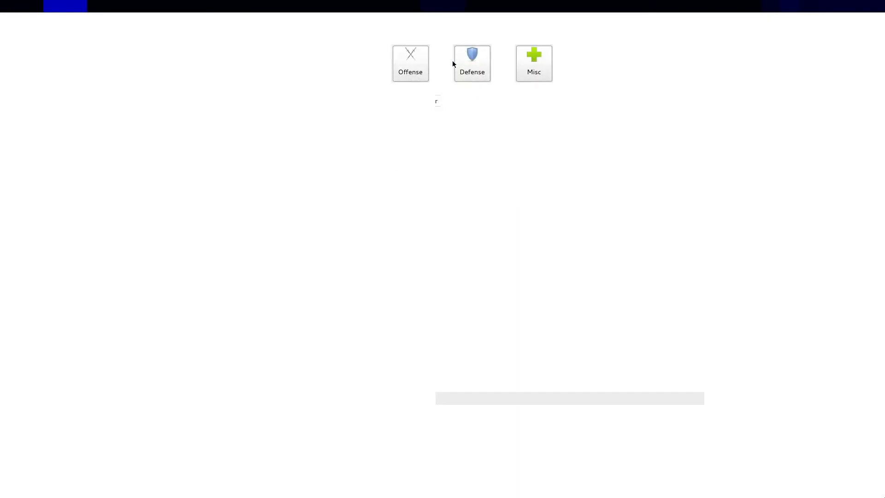
{"action": "left_click", "coordinate": [417, 66]}
{"action": "left_click", "coordinate": [474, 71]}
{"action": "left_click", "coordinate": [533, 73]}
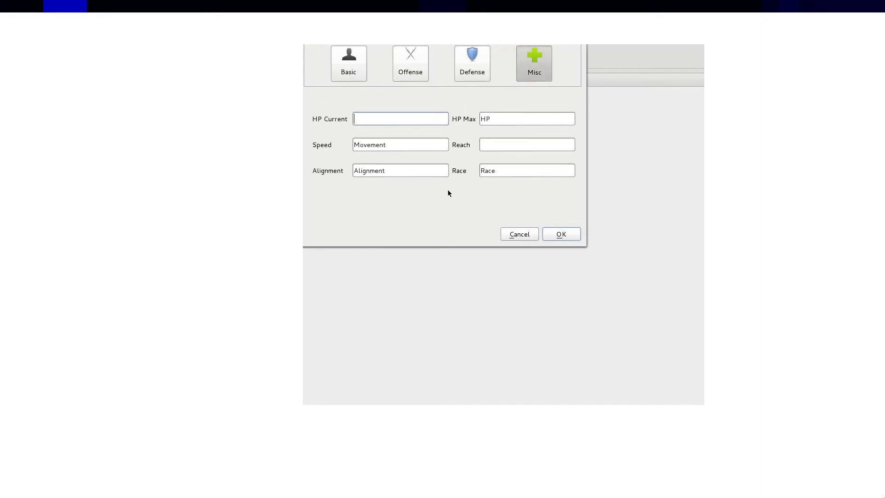
{"action": "left_click", "coordinate": [357, 64]}
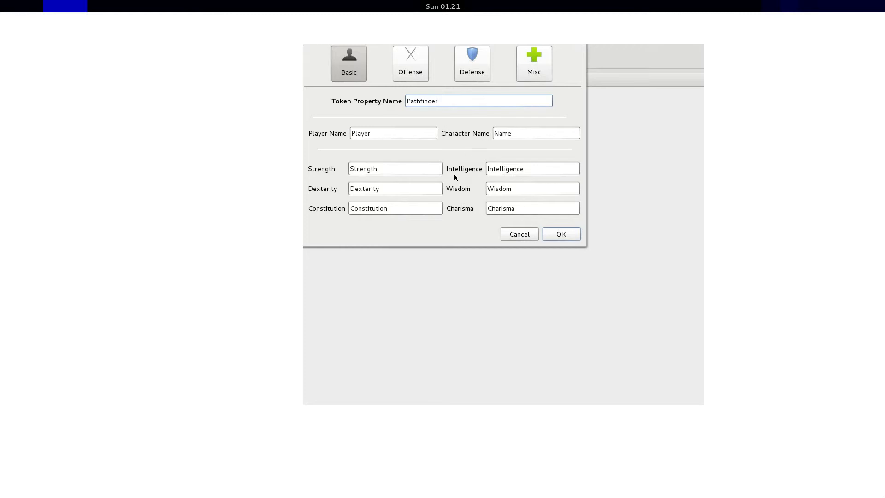
{"action": "left_click", "coordinate": [483, 73]}
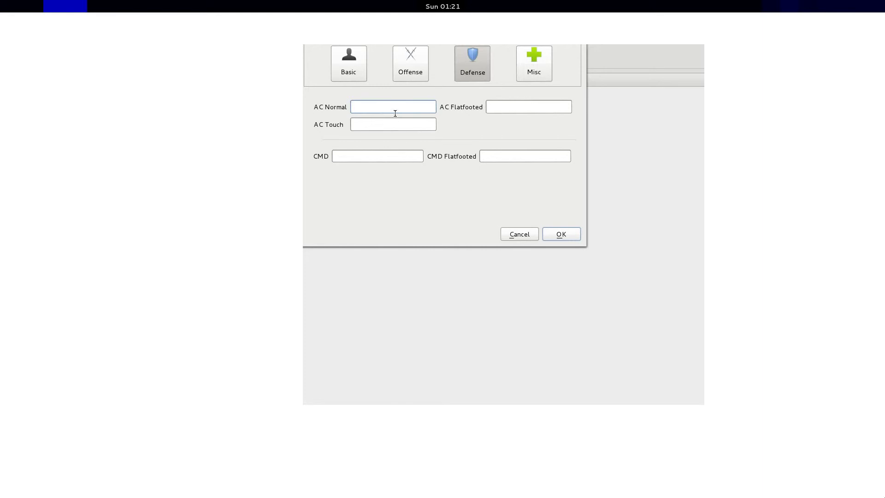
{"action": "type", "text": "AC_N"}
{"action": "left_click_drag", "start_coordinate": [370, 107], "coordinate": [358, 107]}
{"action": "double_click", "coordinate": [361, 107]}
{"action": "left_click", "coordinate": [533, 73]}
{"action": "left_click", "coordinate": [482, 72]}
{"action": "left_click", "coordinate": [521, 233]}
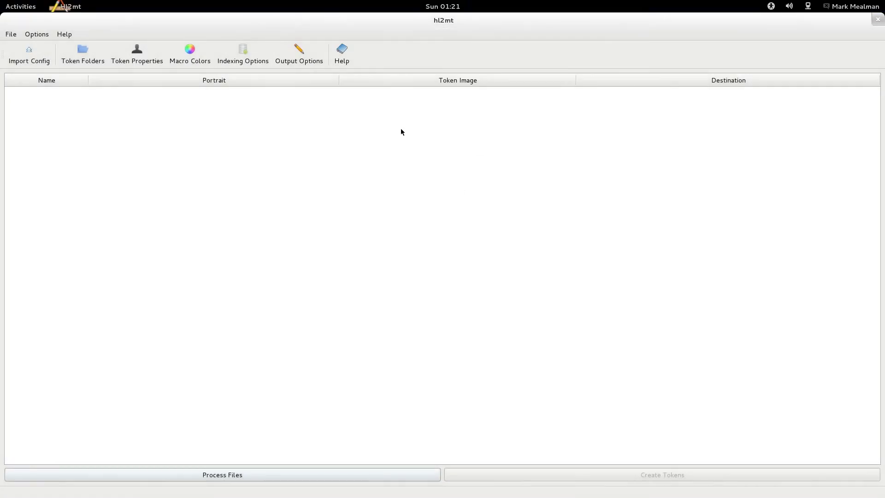
- Import the pathfinder.conf configuration and check the input, POG, portrait and output directories of the token folders
{"action": "left_click", "coordinate": [25, 56]}
{"action": "left_click", "coordinate": [341, 147]}
{"action": "left_click", "coordinate": [610, 313]}
{"action": "left_click", "coordinate": [94, 59]}
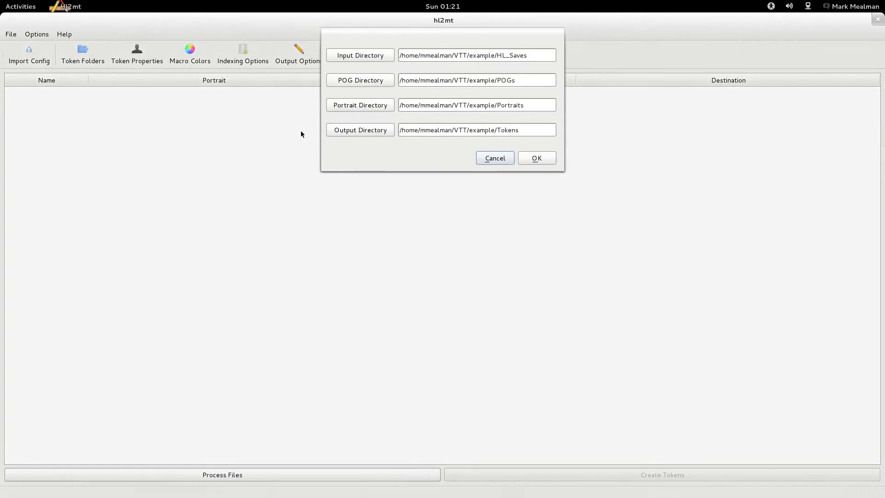
{"action": "left_click", "coordinate": [535, 160]}
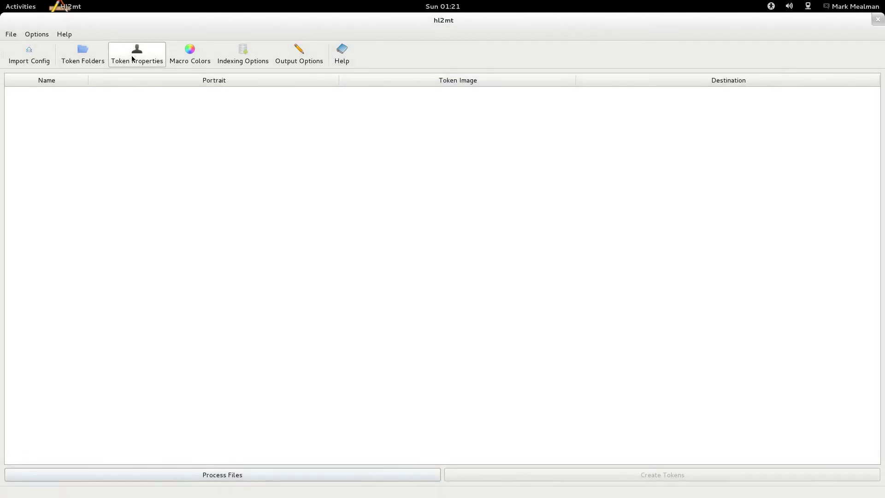
- Review the imported token properties in the Basic, Defense and Misc sections and accept them
{"action": "left_click", "coordinate": [134, 59]}
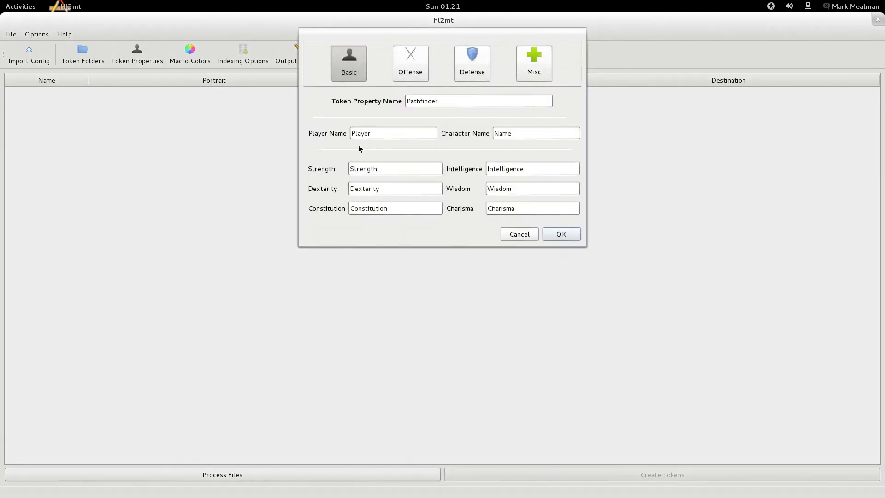
{"action": "left_click", "coordinate": [487, 64]}
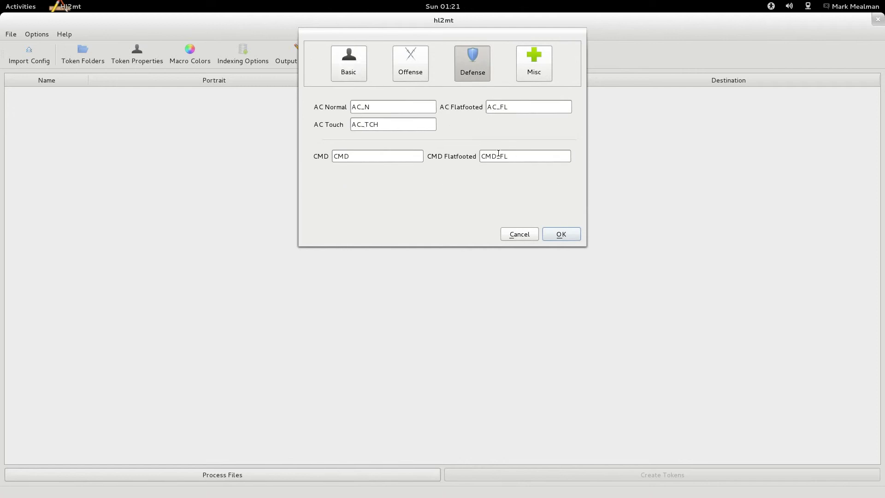
{"action": "left_click", "coordinate": [528, 78]}
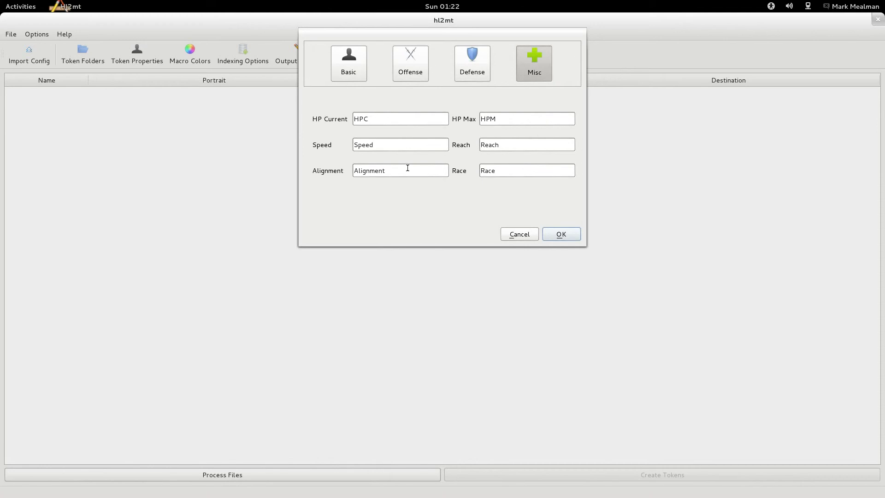
{"action": "left_click", "coordinate": [560, 234]}
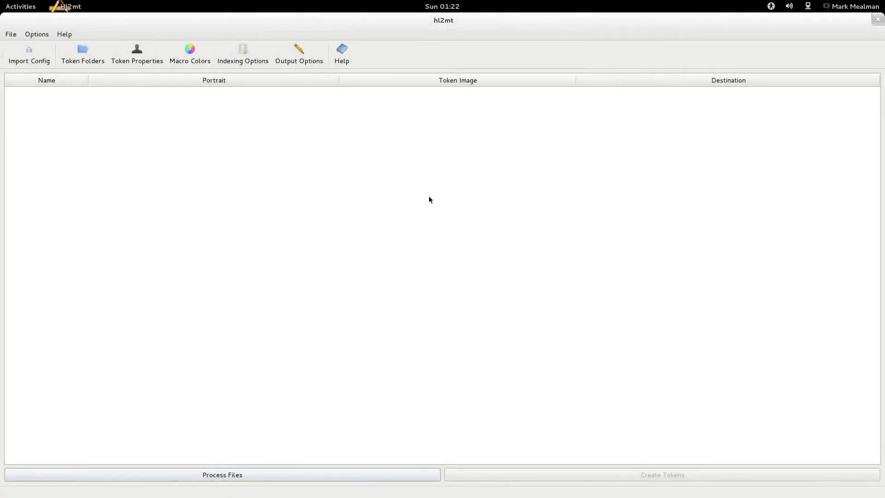
- Process the source files, look through the resulting token list and create the tokens
{"action": "left_click", "coordinate": [276, 475]}
{"action": "scroll", "coordinate": [203, 256], "scroll_direction": "down", "scroll_amount": 9}
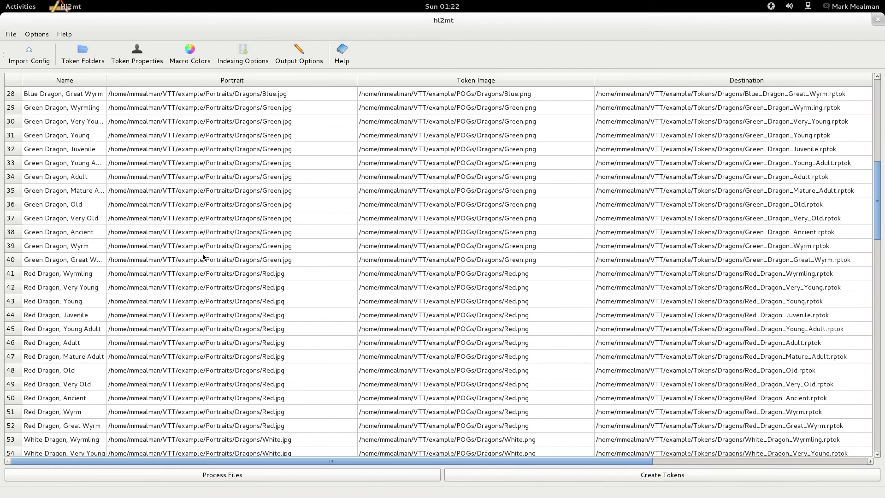
{"action": "left_click", "coordinate": [663, 479]}
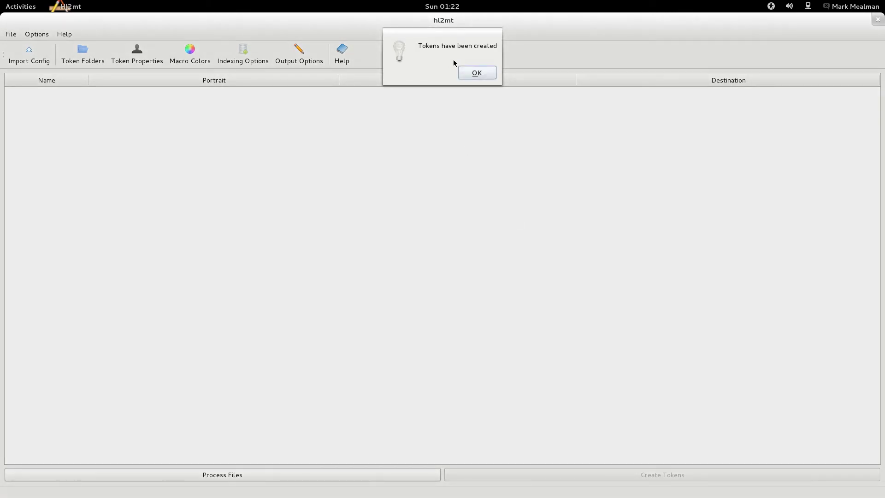
{"action": "left_click", "coordinate": [475, 72]}
- Switch to the terminal and rerun the MapTool launch script
{"action": "key", "text": "alt+Tab"}
{"action": "key", "text": "alt+Tab"}
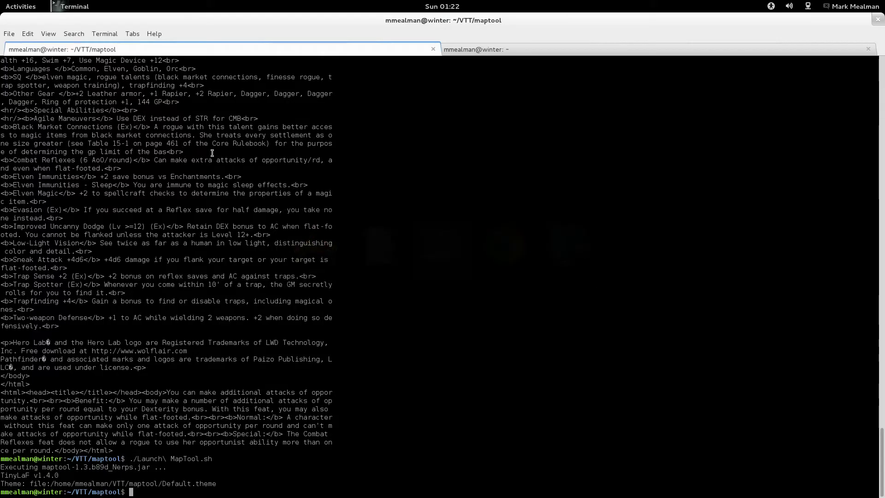
{"action": "key", "text": "Up"}
{"action": "key", "text": "Return"}
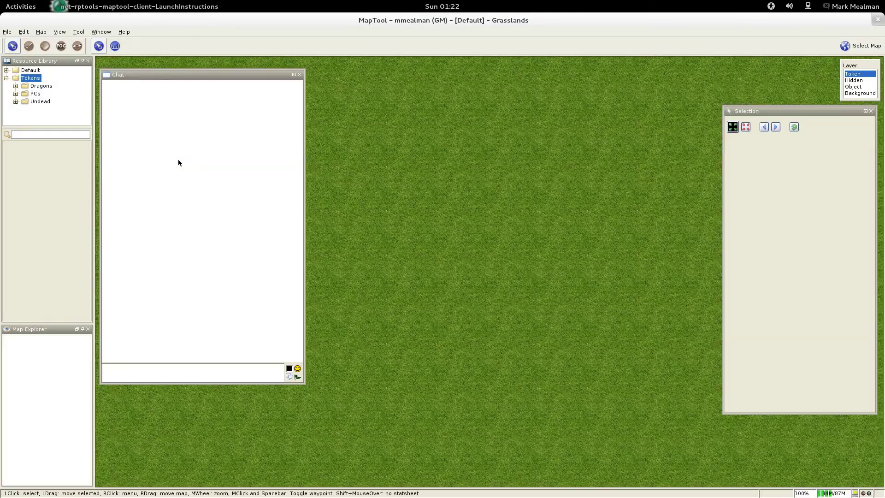
- Load the recent campaign Default.cmpgn and show the PCs folder of Tokens in the resource library
{"action": "left_click", "coordinate": [7, 32]}
{"action": "mouse_move", "coordinate": [65, 138]}
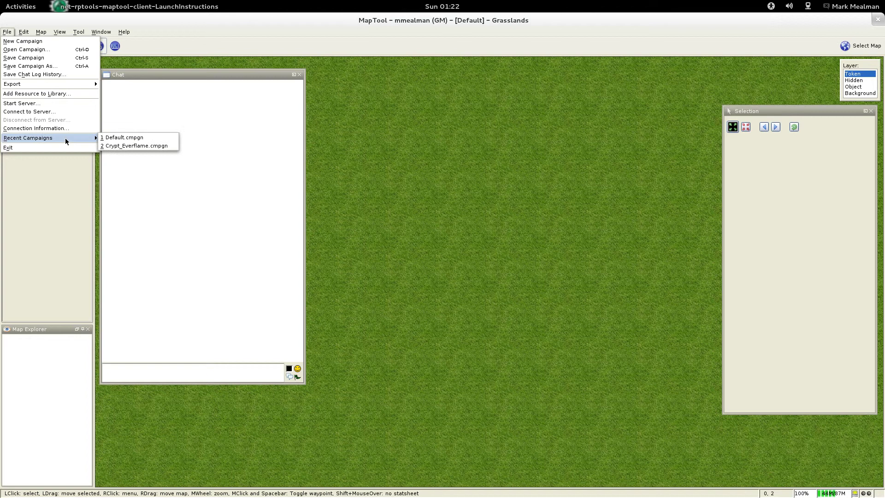
{"action": "left_click", "coordinate": [107, 137]}
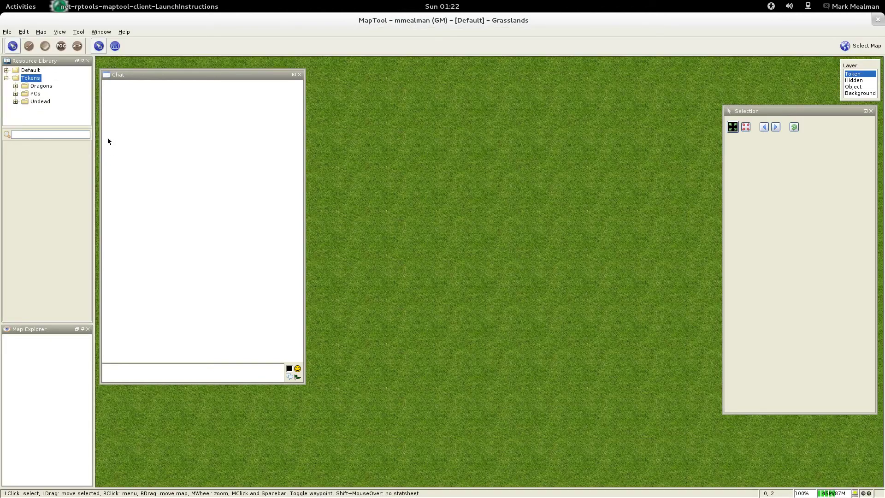
{"action": "left_click", "coordinate": [35, 94]}
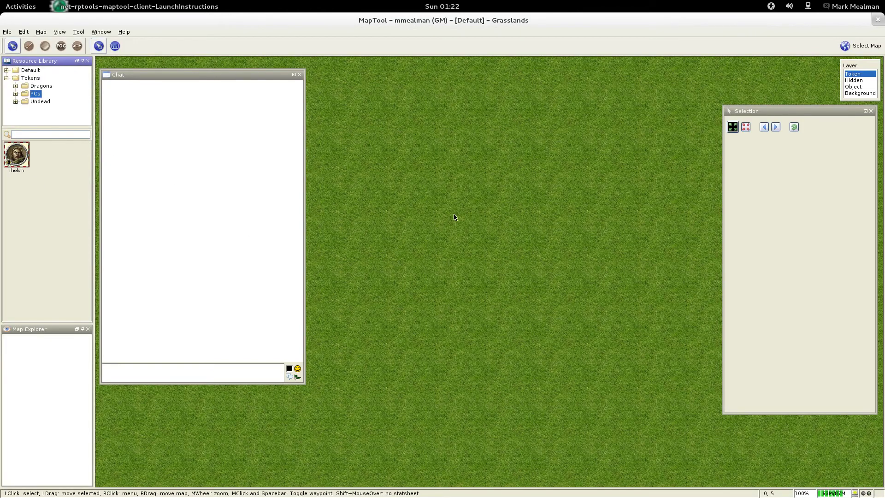
- Place the Thelvin token from the resource library on the Grasslands map and select it
{"action": "left_click_drag", "start_coordinate": [441, 199], "coordinate": [438, 202]}
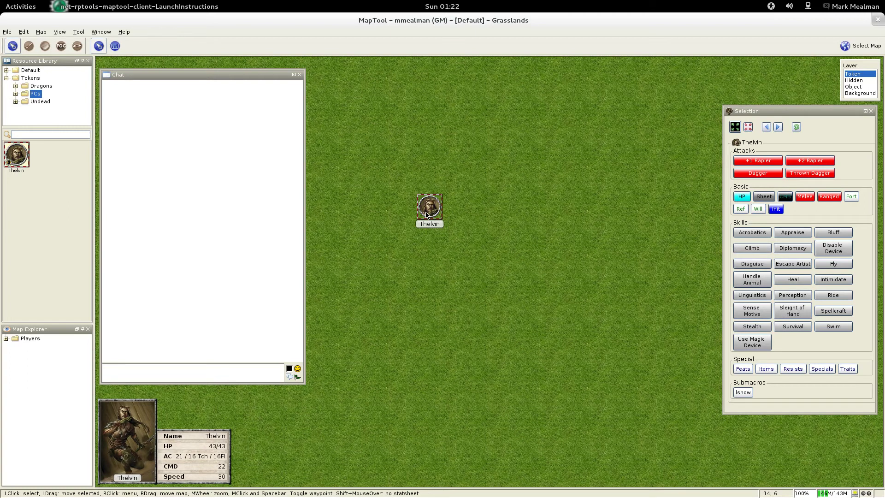
- Examine the HP, AC and CMD statsheet expressions of the Pathfinder token type in the campaign properties and accept the dialog
{"action": "left_click", "coordinate": [24, 32]}
{"action": "left_click", "coordinate": [51, 94]}
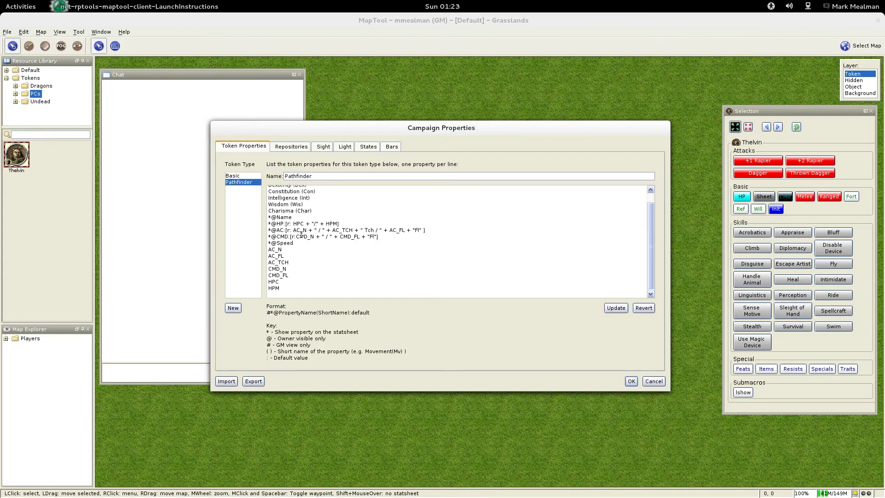
{"action": "double_click", "coordinate": [332, 223]}
{"action": "double_click", "coordinate": [300, 230]}
{"action": "double_click", "coordinate": [343, 229]}
{"action": "left_click", "coordinate": [393, 229]}
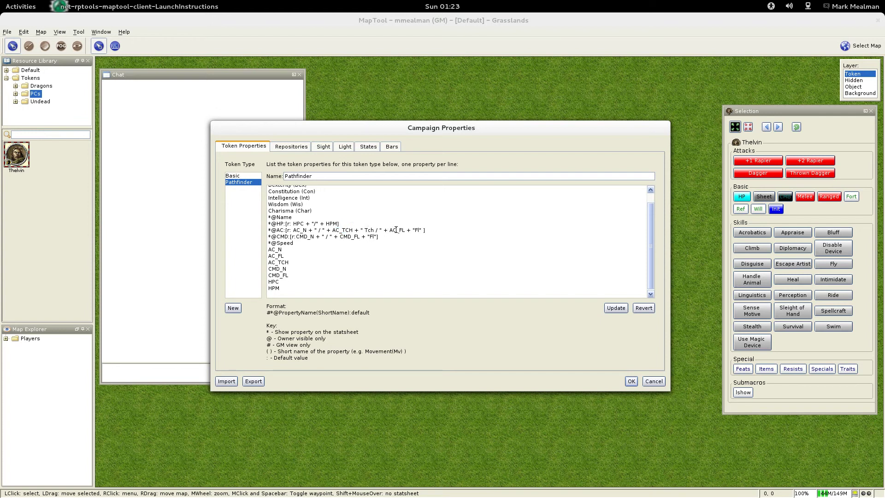
{"action": "double_click", "coordinate": [351, 237]}
{"action": "double_click", "coordinate": [304, 237]}
{"action": "left_click", "coordinate": [631, 381]}
- Move the Thelvin token a short distance west on the map and exit MapTool, saving the campaign
{"action": "left_click_drag", "start_coordinate": [428, 219], "coordinate": [385, 215]}
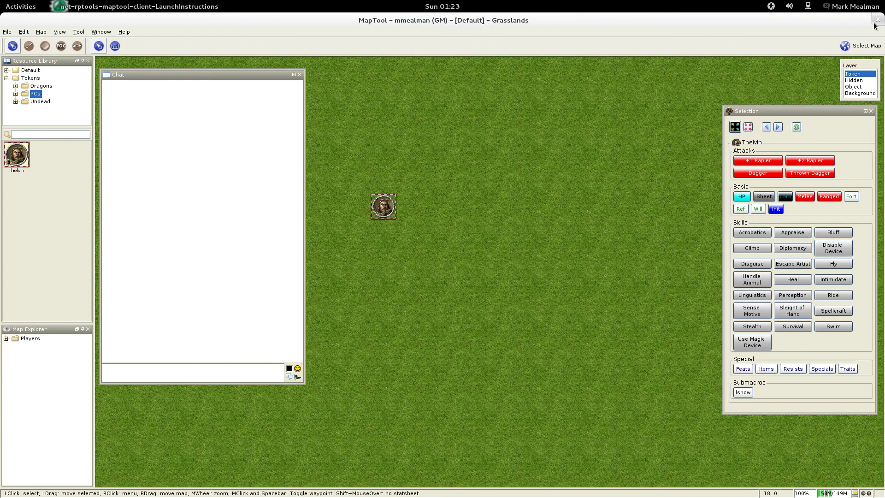
{"action": "left_click", "coordinate": [876, 21]}
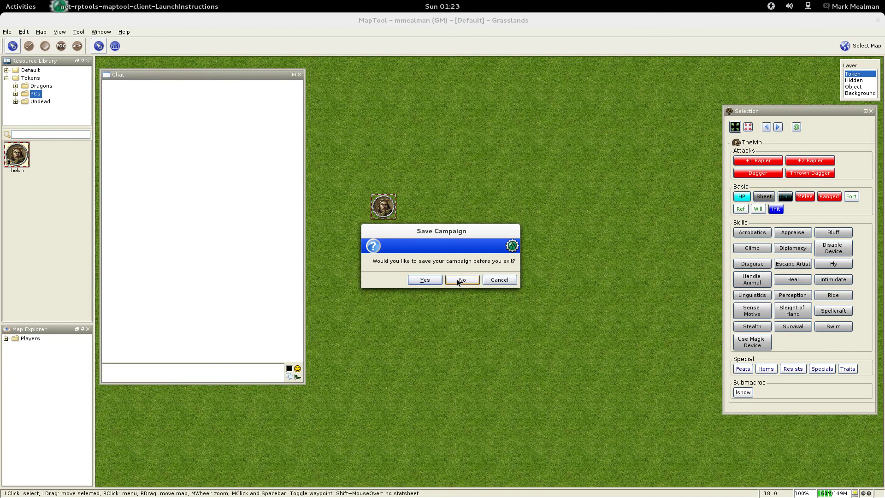
{"action": "left_click", "coordinate": [430, 279]}
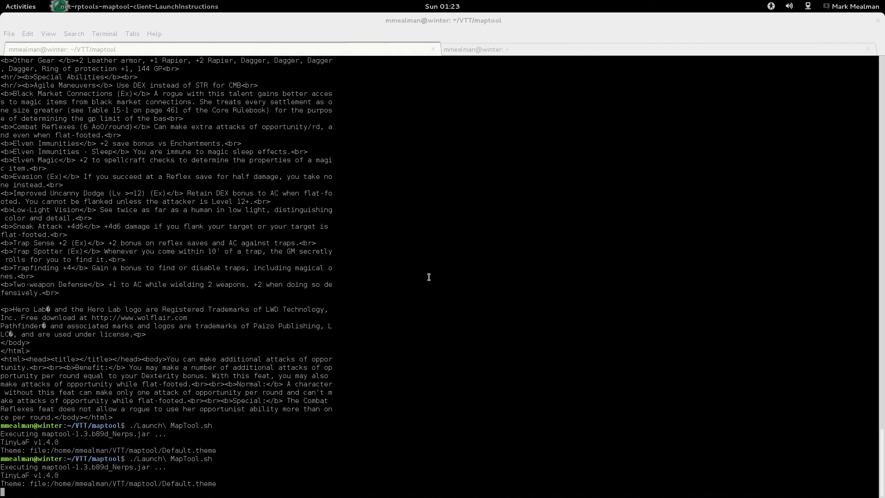